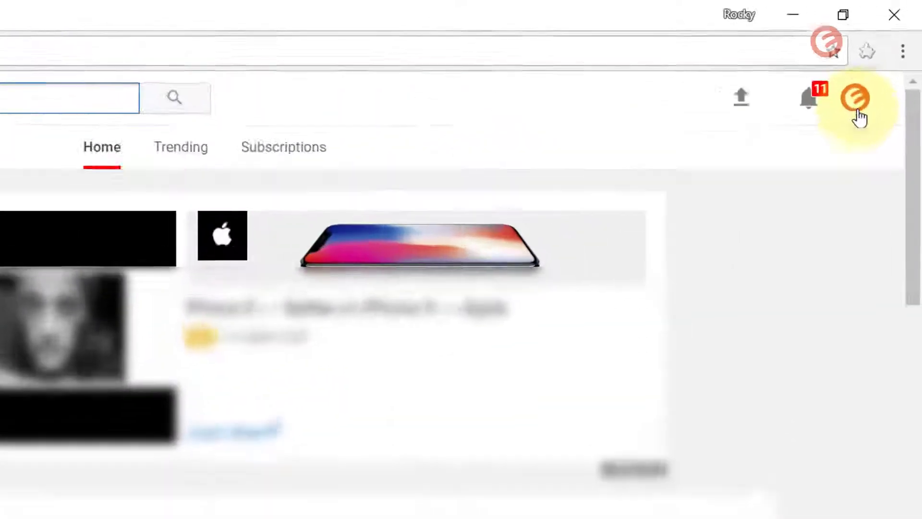
Open the End screen editor for the Reset Or Change WordPress Admin Password video.
click(887, 60)
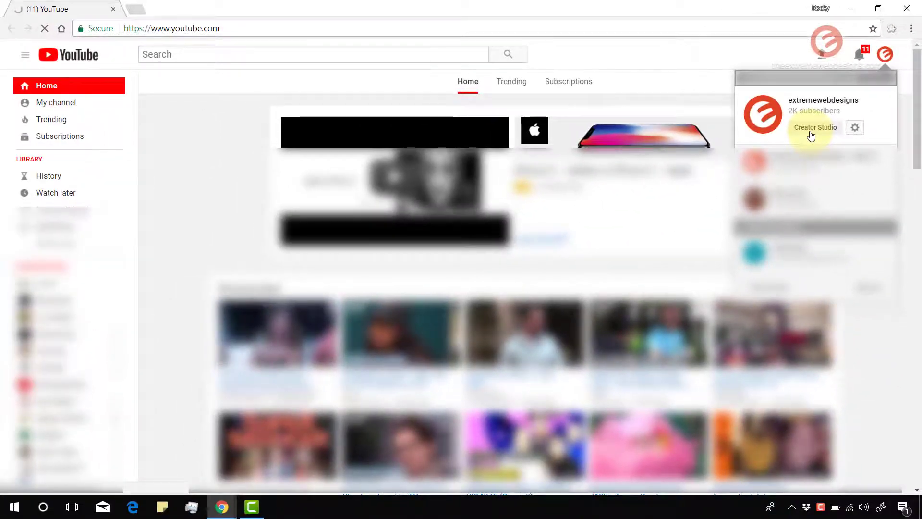
click(605, 379)
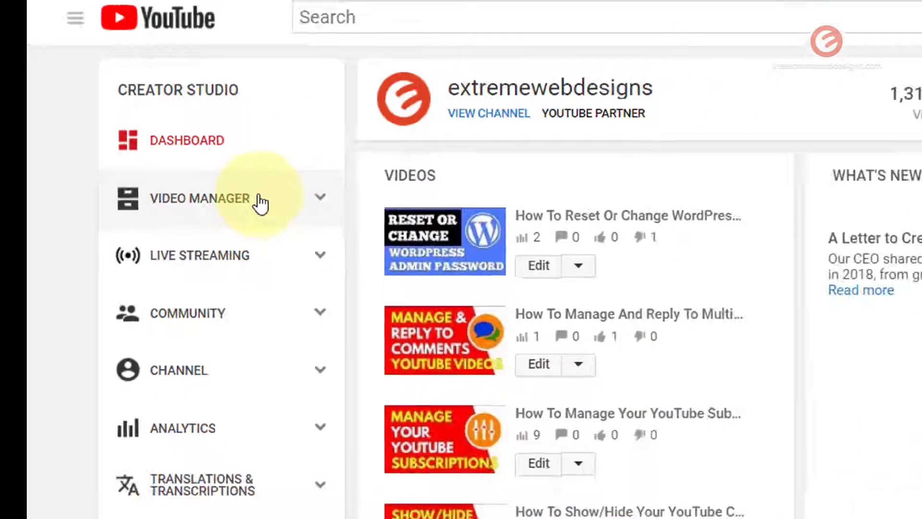
click(261, 202)
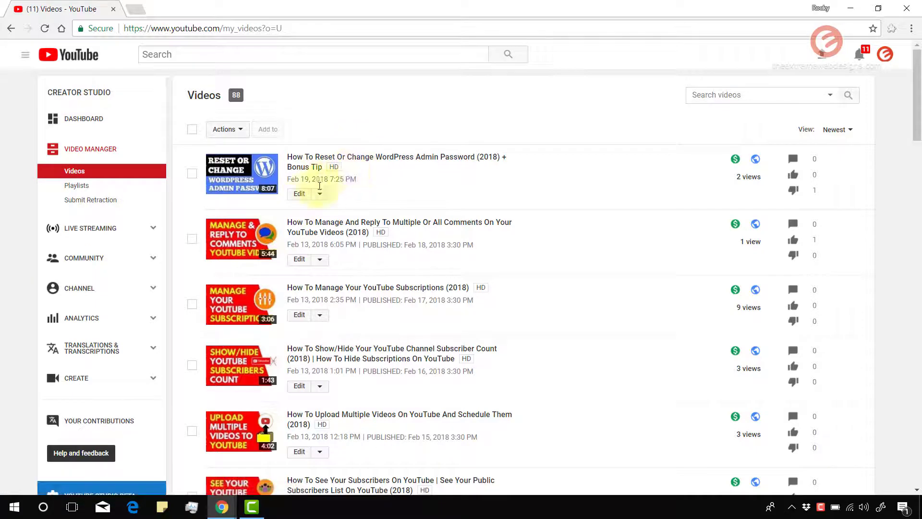
click(300, 194)
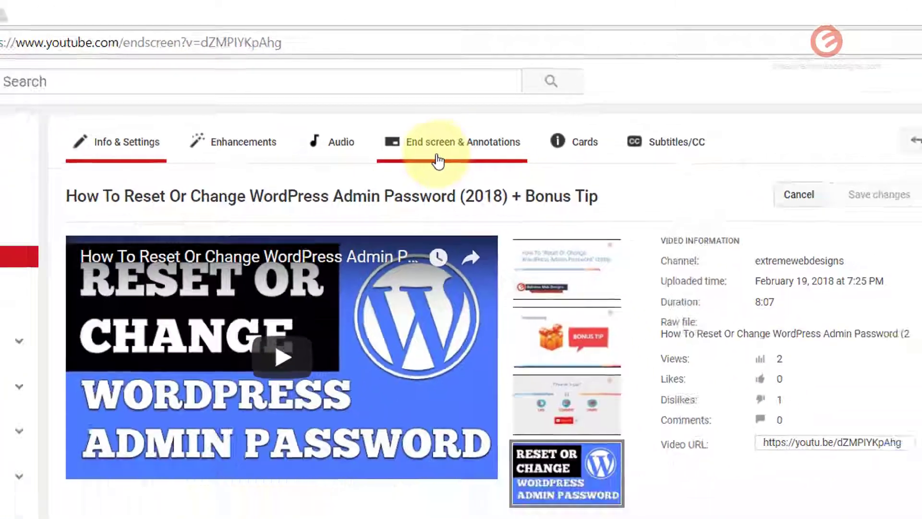
click(443, 215)
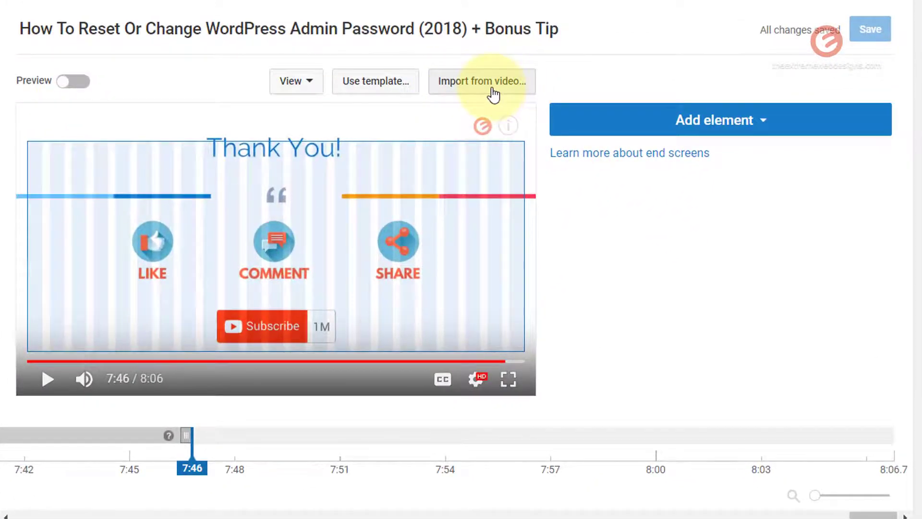
click(493, 89)
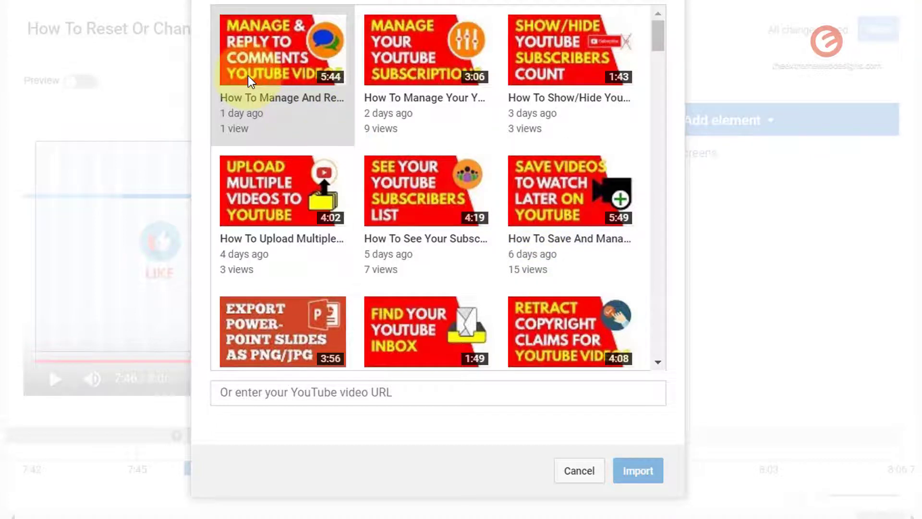
Import the end screen elements from the Manage And Reply To Comments video.
click(281, 128)
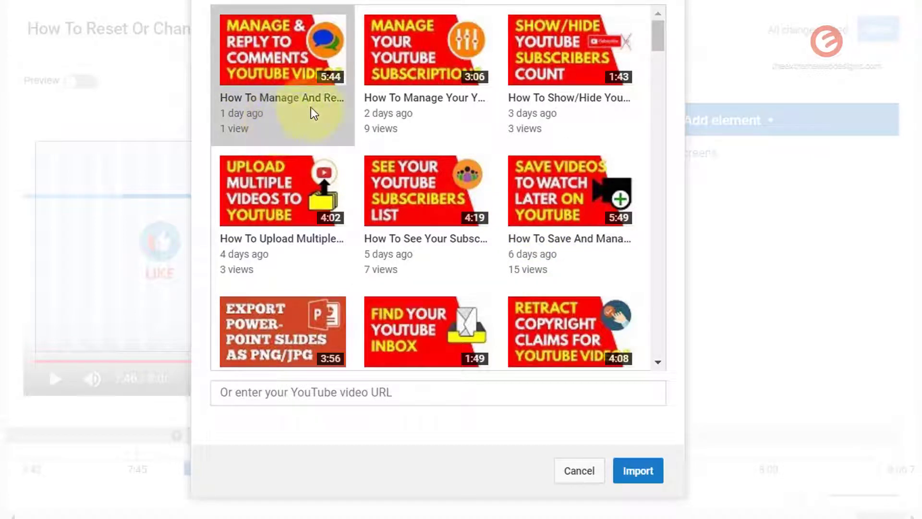
click(643, 471)
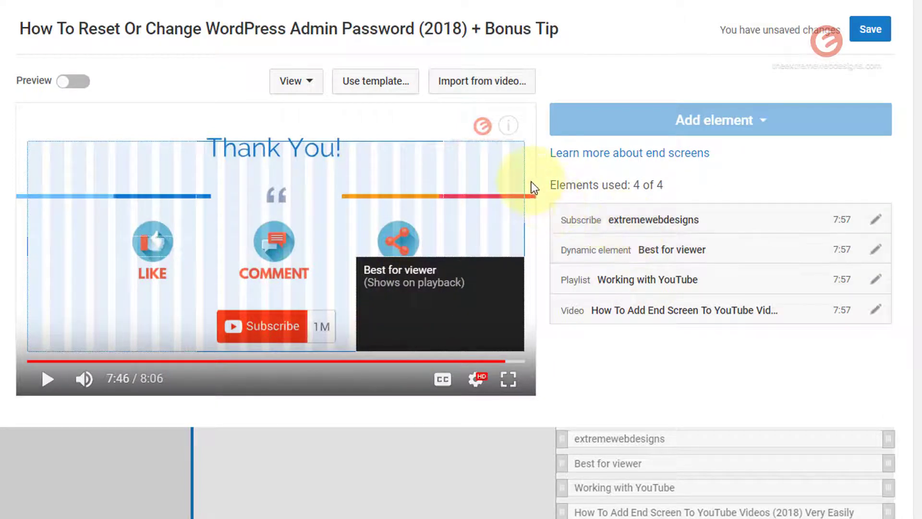
drag(534, 180, 807, 373)
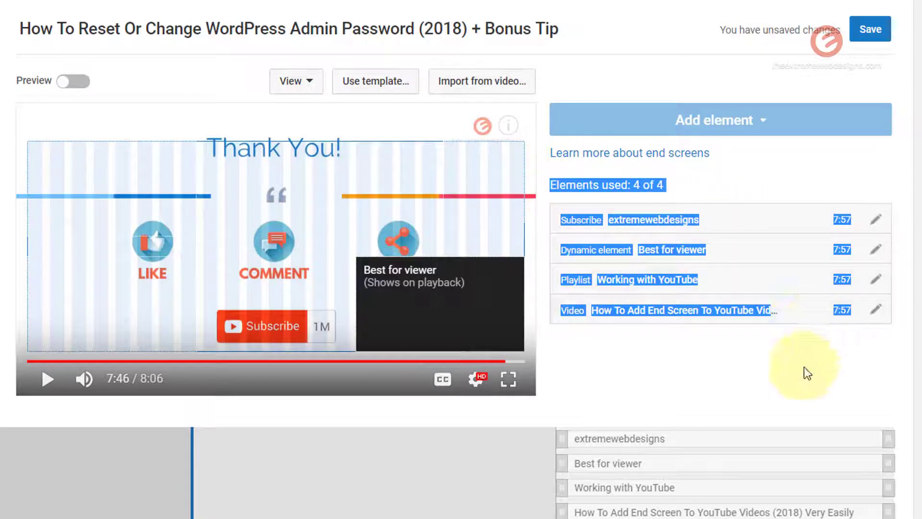
click(807, 373)
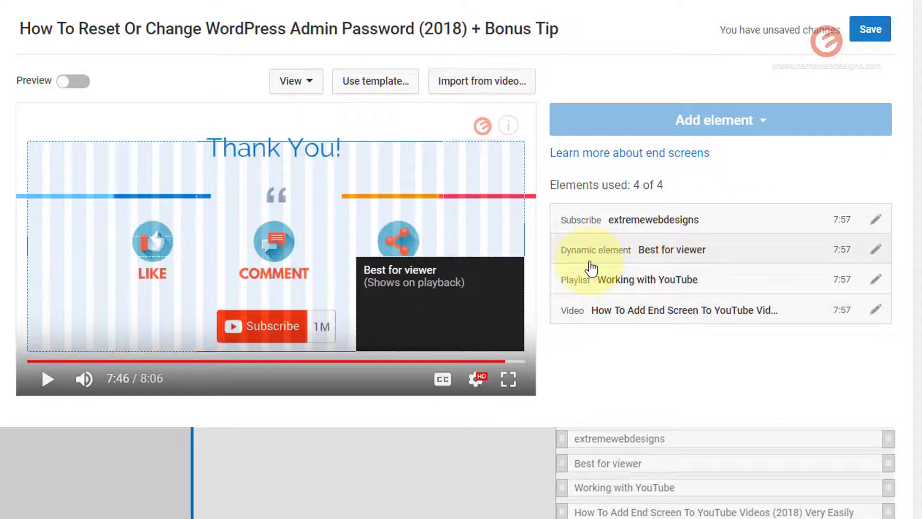
click(657, 258)
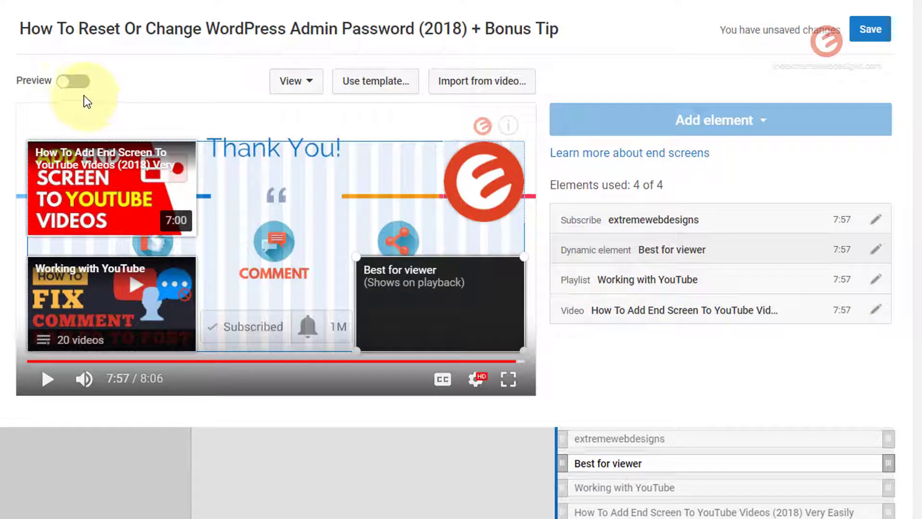
click(73, 82)
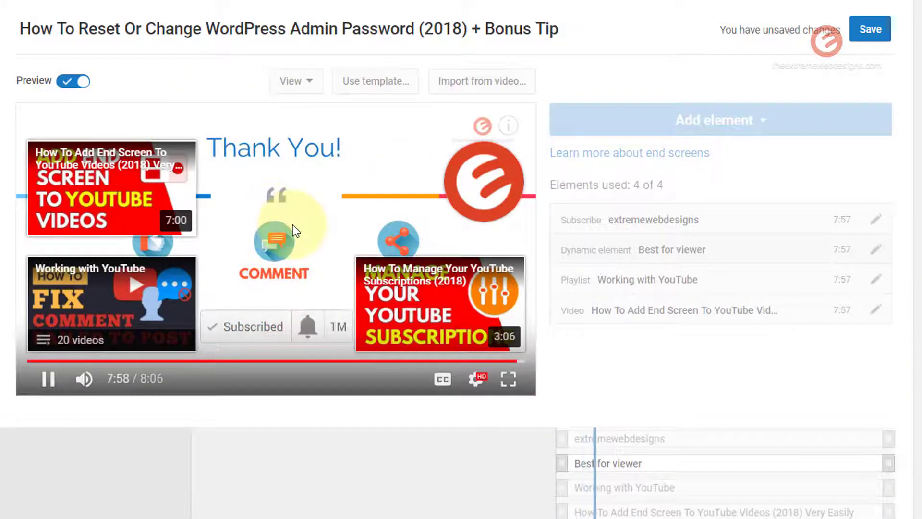
click(242, 297)
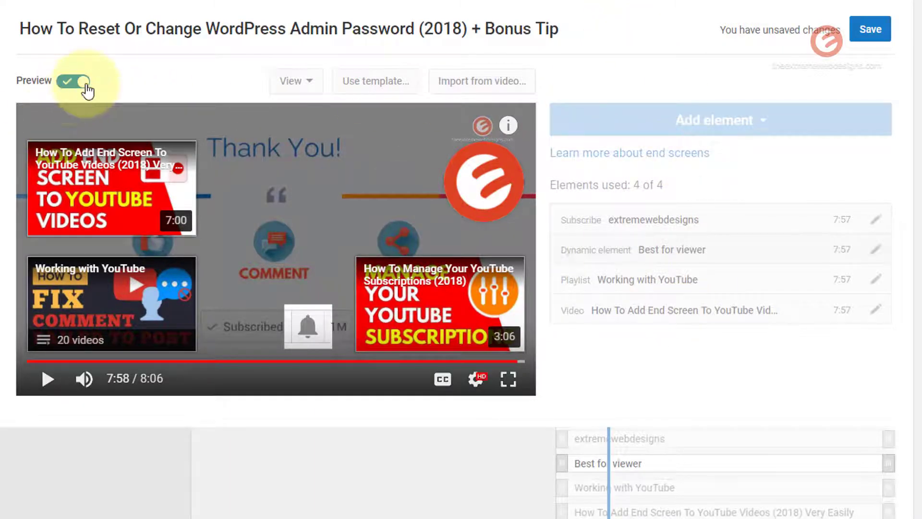
click(73, 82)
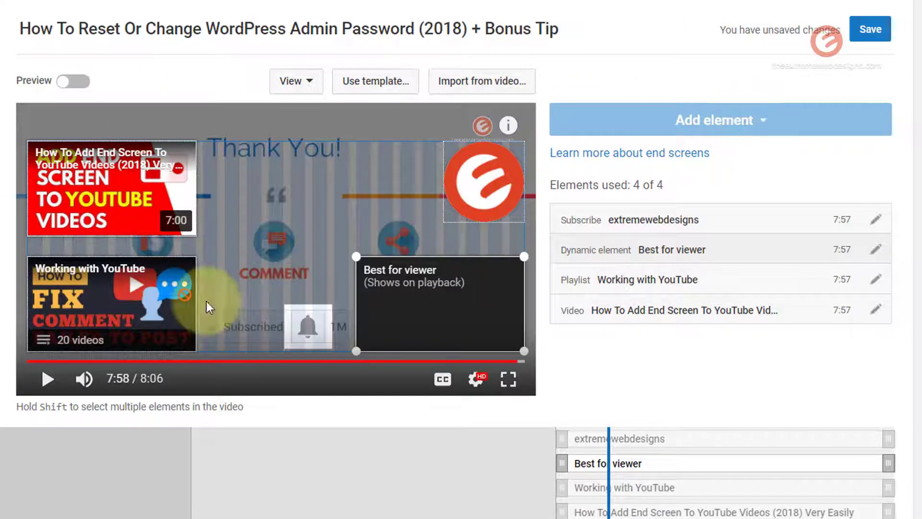
Move the Working with YouTube playlist to top middle and Best for viewer to bottom-left.
drag(144, 295, 361, 183)
drag(435, 289, 228, 333)
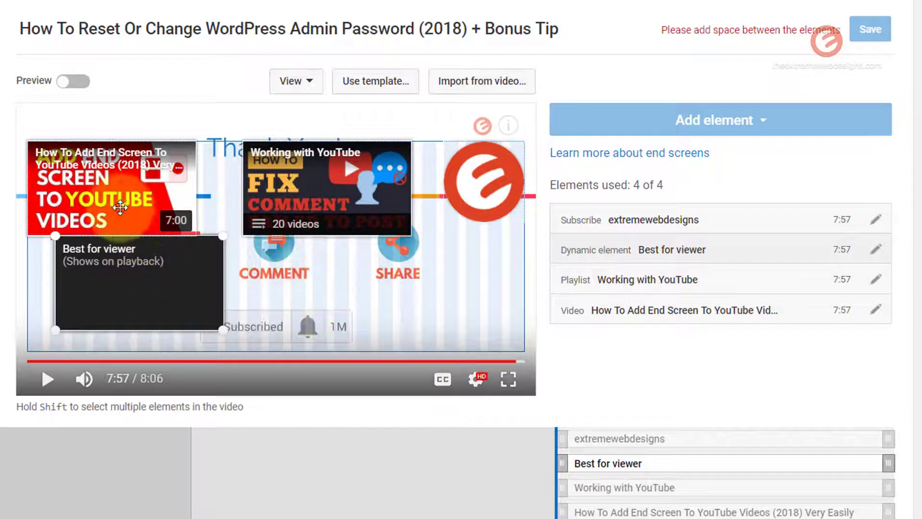
drag(844, 30, 648, 29)
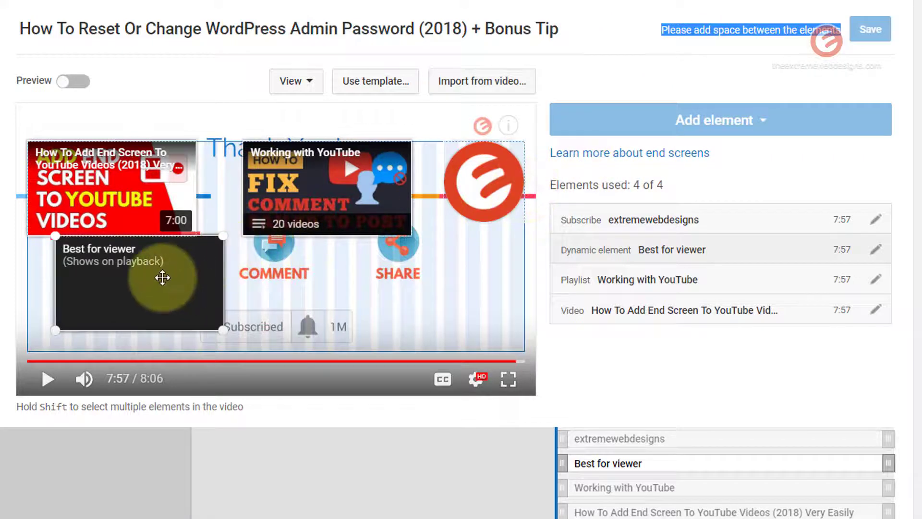
drag(163, 278, 87, 301)
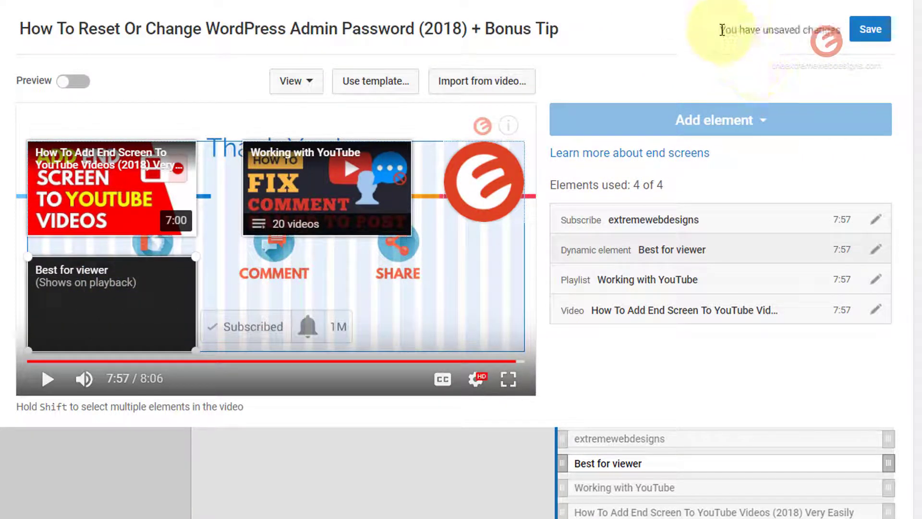
drag(721, 29, 838, 29)
click(682, 68)
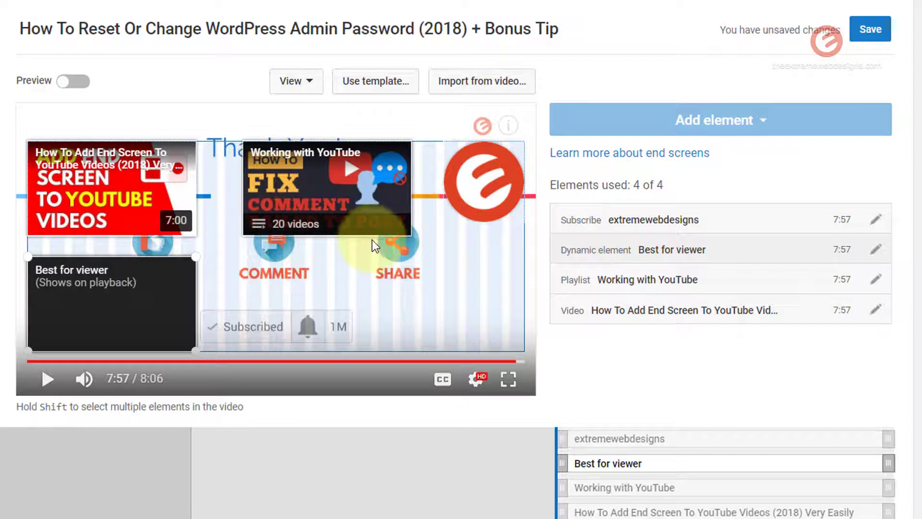
click(352, 207)
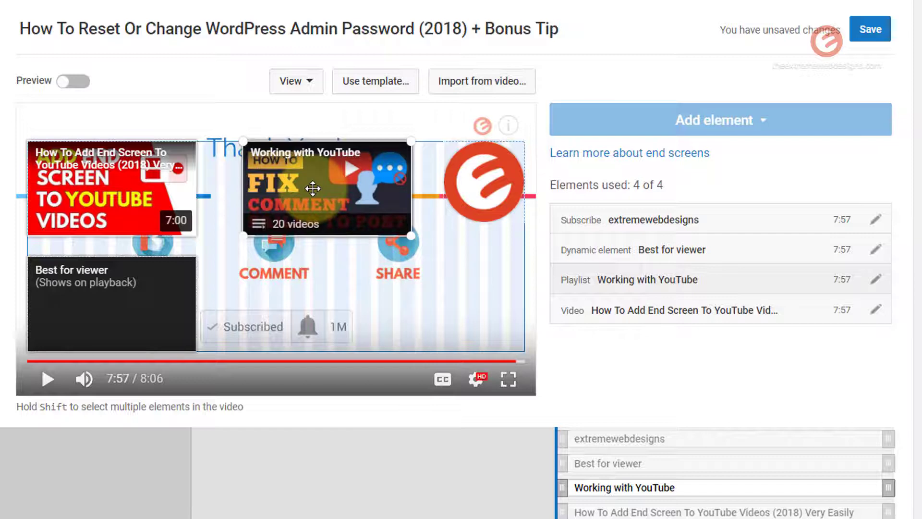
Delete the playlist, subscribe logo and video thumbnail elements from the end screen.
key(Delete)
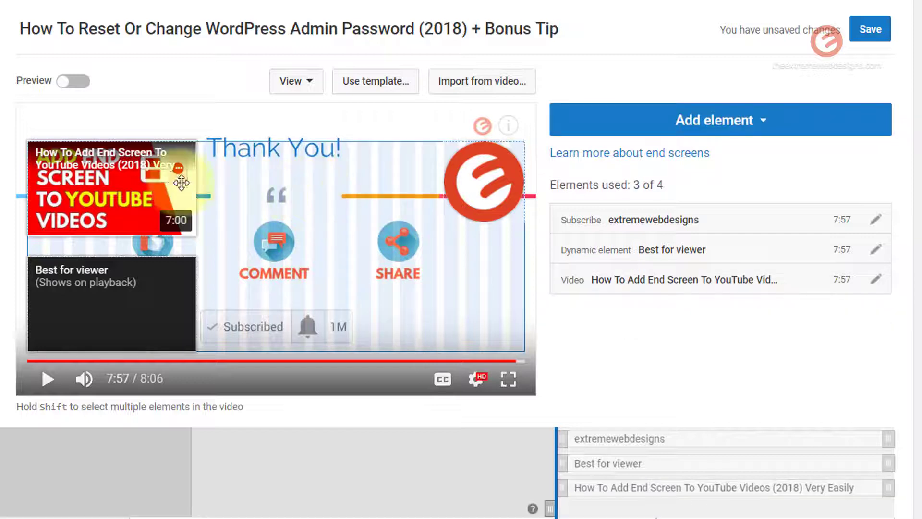
click(491, 199)
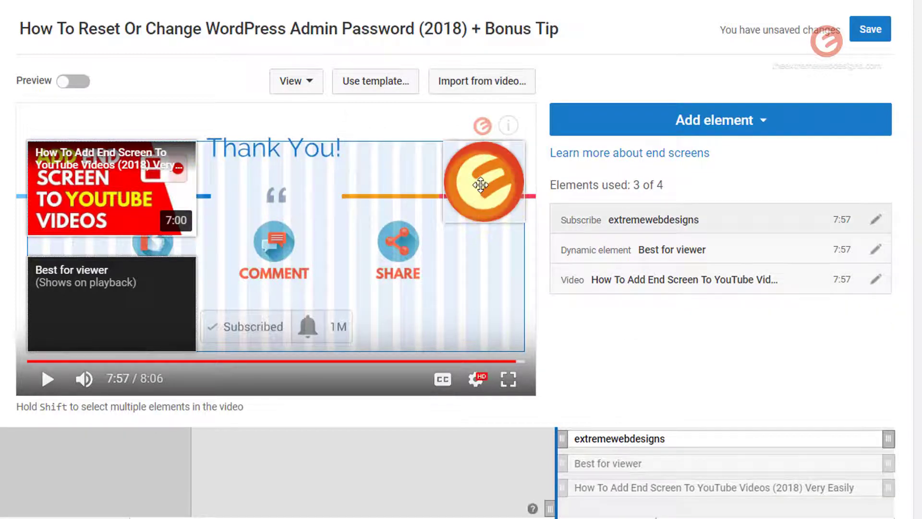
key(Delete)
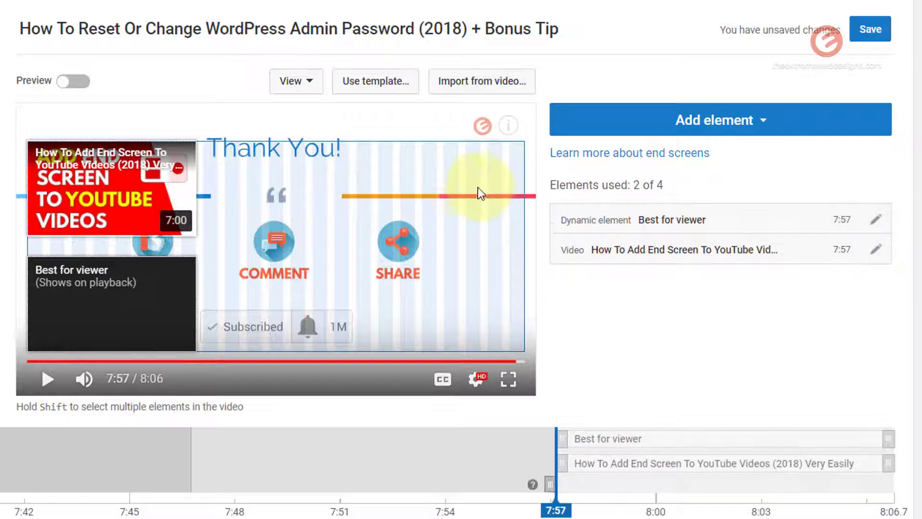
click(158, 201)
key(Delete)
key(Delete)
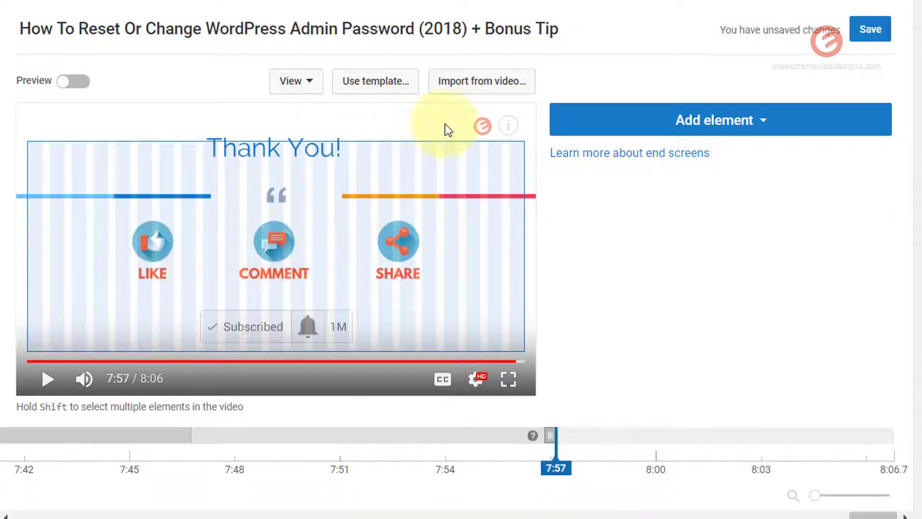
Import a new set of end screen elements from the Google Analytics setup video.
click(495, 91)
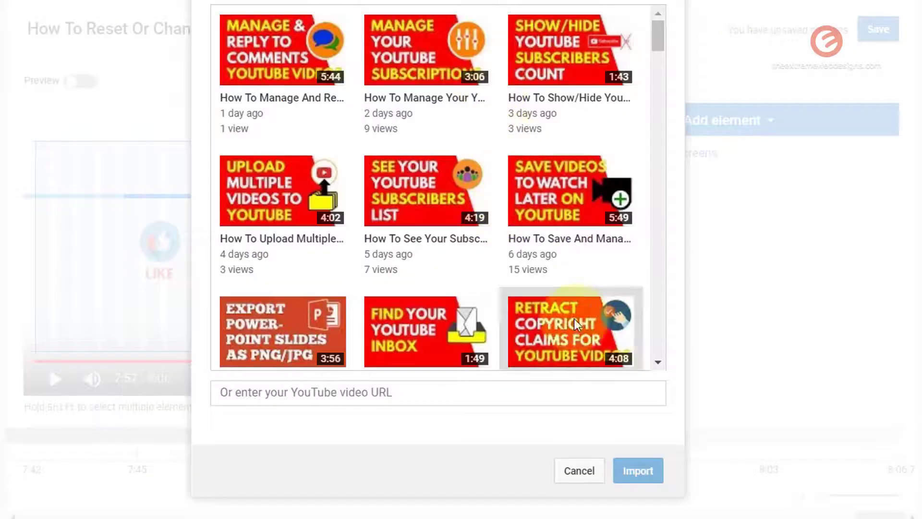
scroll(446, 240, down, 3)
scroll(445, 241, down, 5)
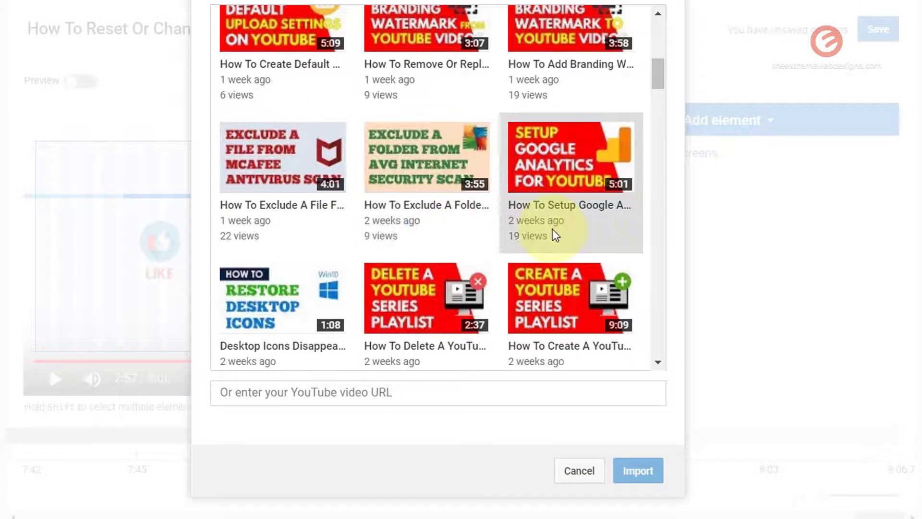
click(564, 154)
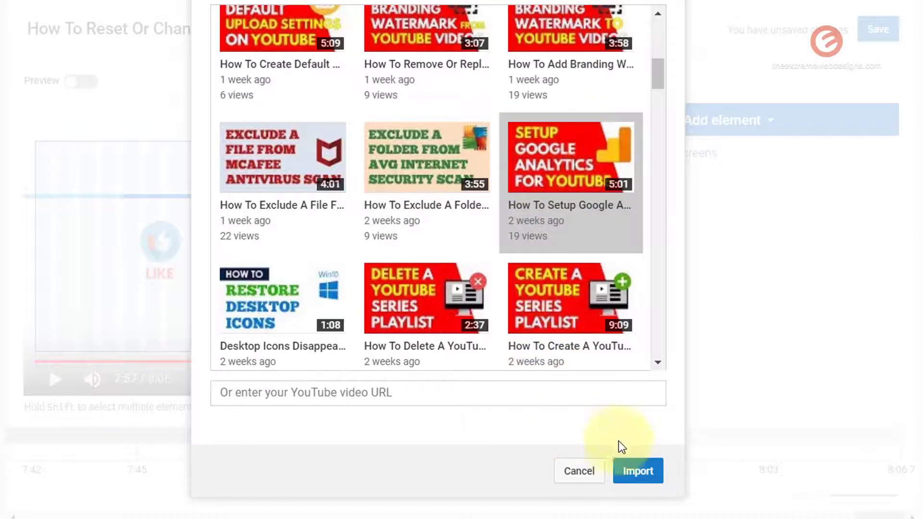
click(635, 469)
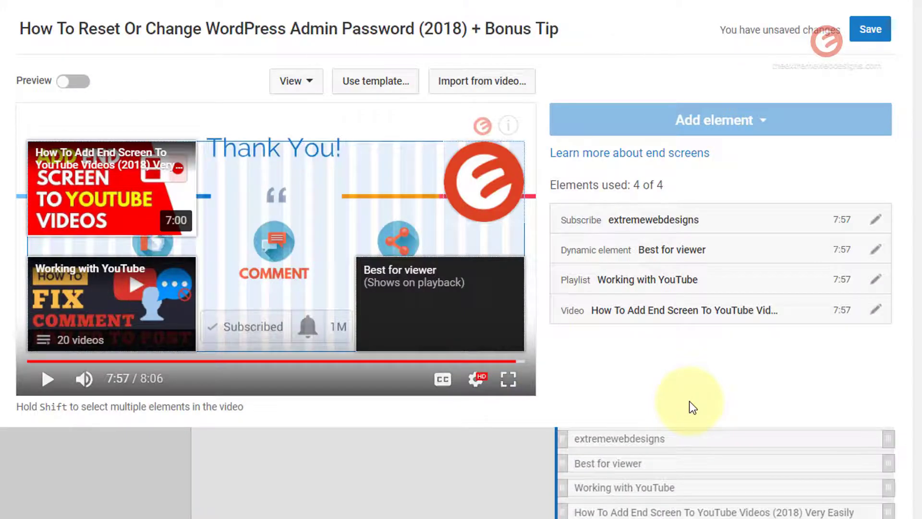
click(105, 212)
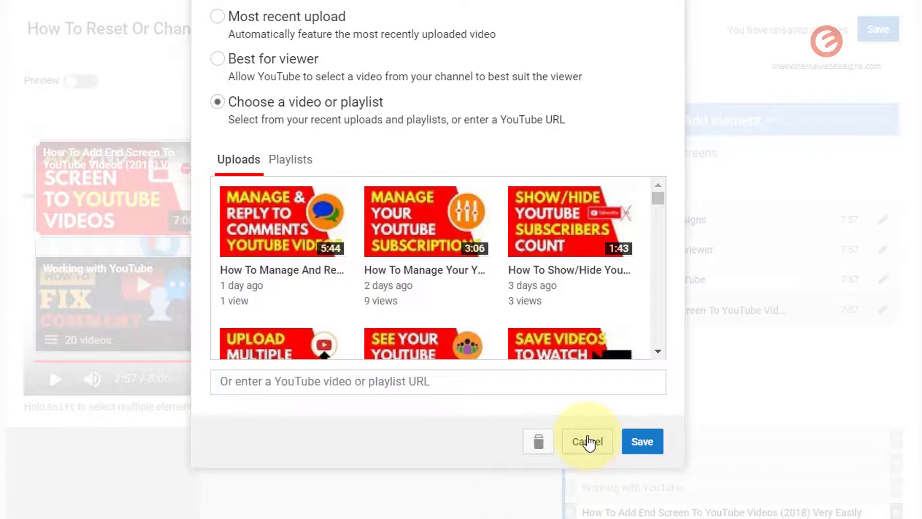
Close the video element settings unchanged and save the end screen.
click(587, 440)
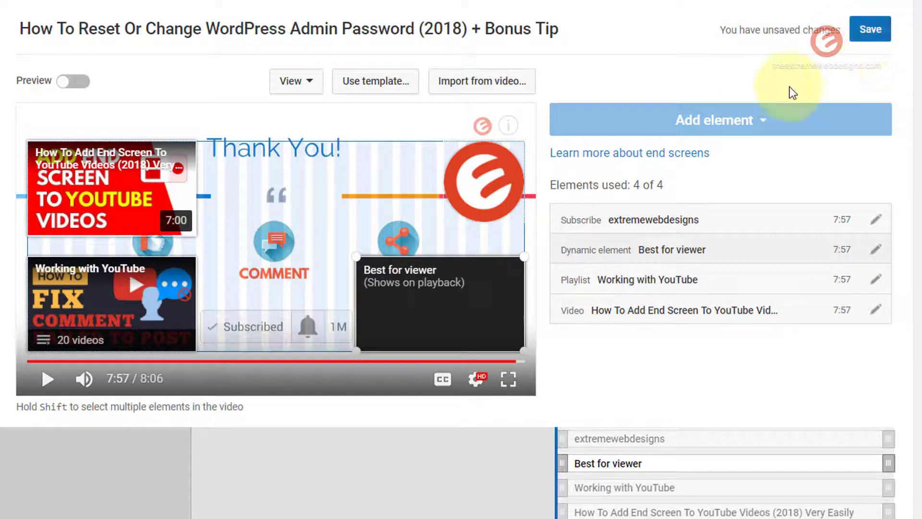
click(872, 30)
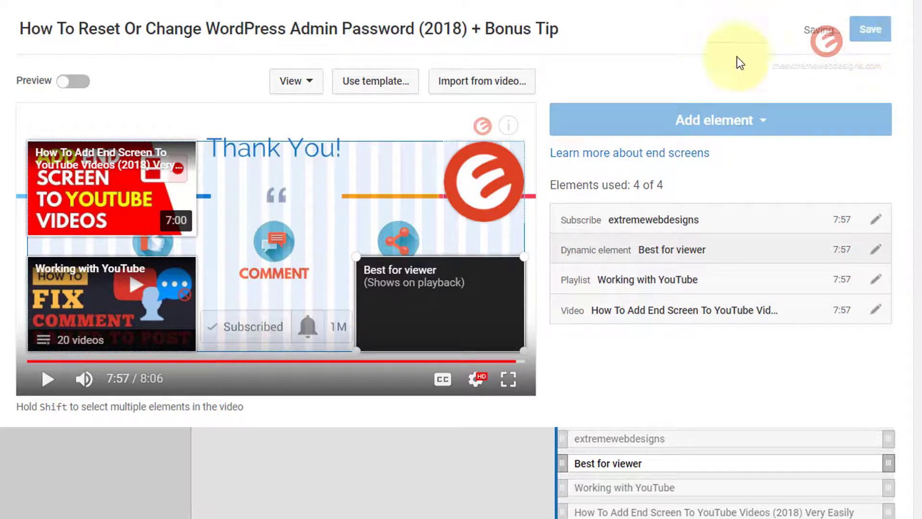
drag(755, 39, 849, 36)
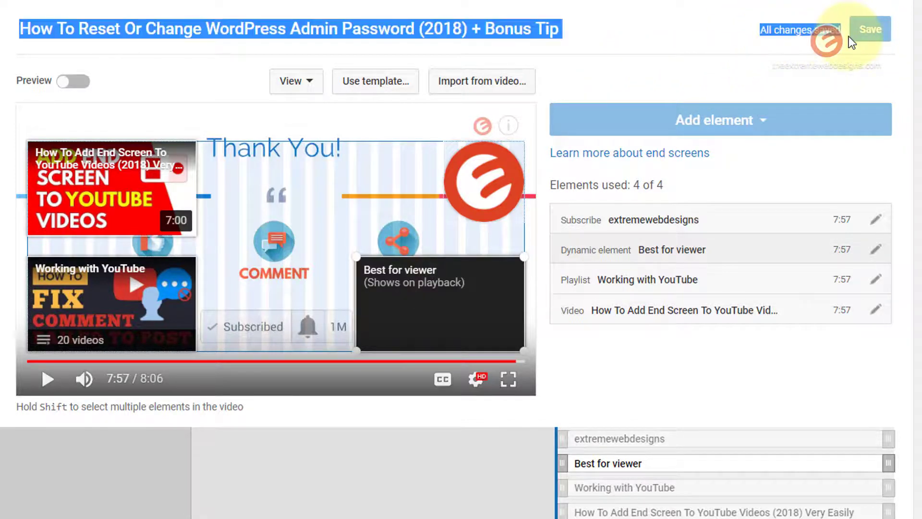
click(759, 56)
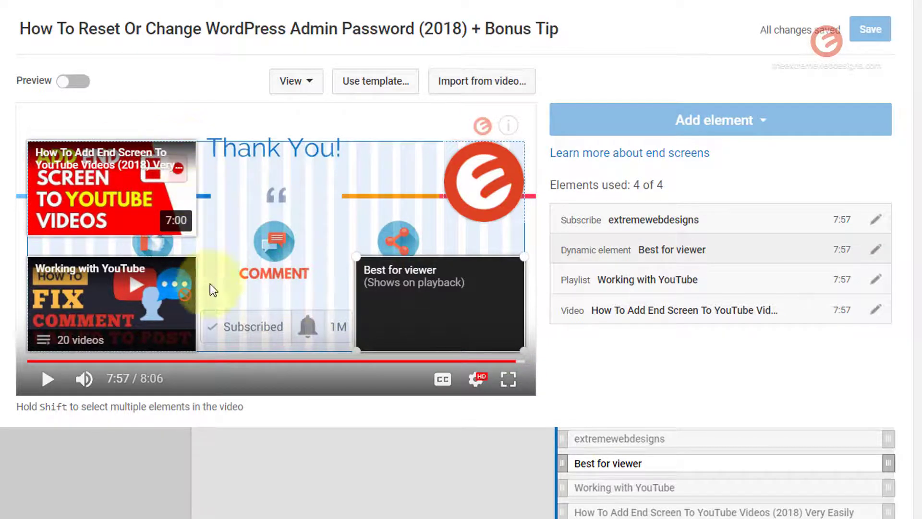
Move the extremewebdesigns, Best for viewer, playlist and video element starts to 7:54.
scroll(625, 379, down, 5)
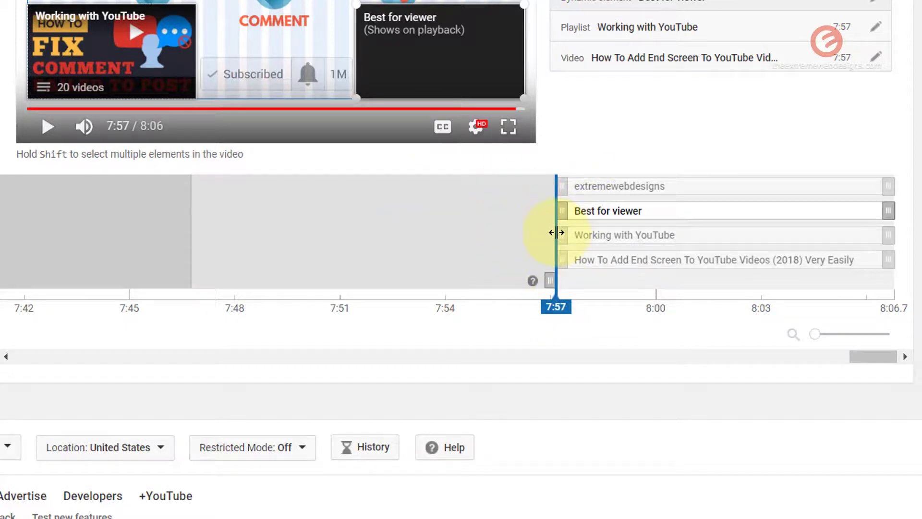
drag(530, 233, 470, 234)
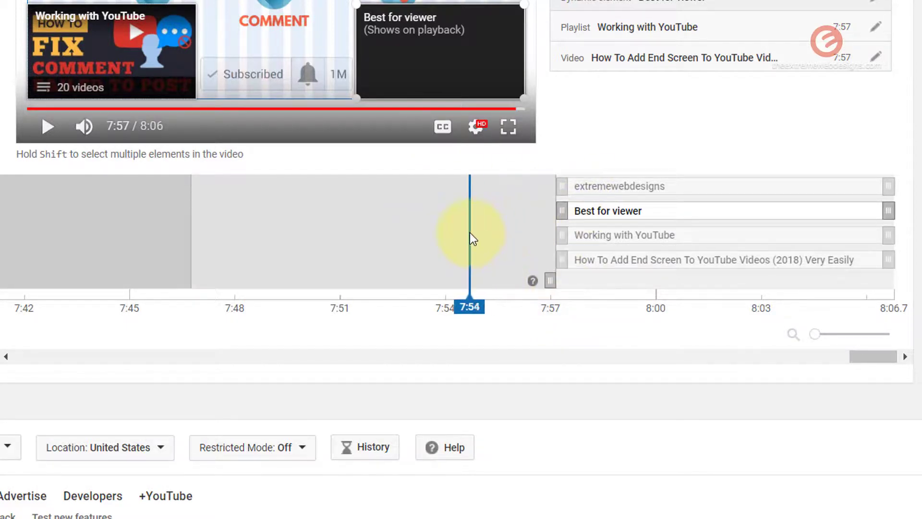
drag(556, 194, 456, 193)
drag(562, 212, 460, 212)
drag(562, 235, 461, 235)
drag(561, 261, 457, 261)
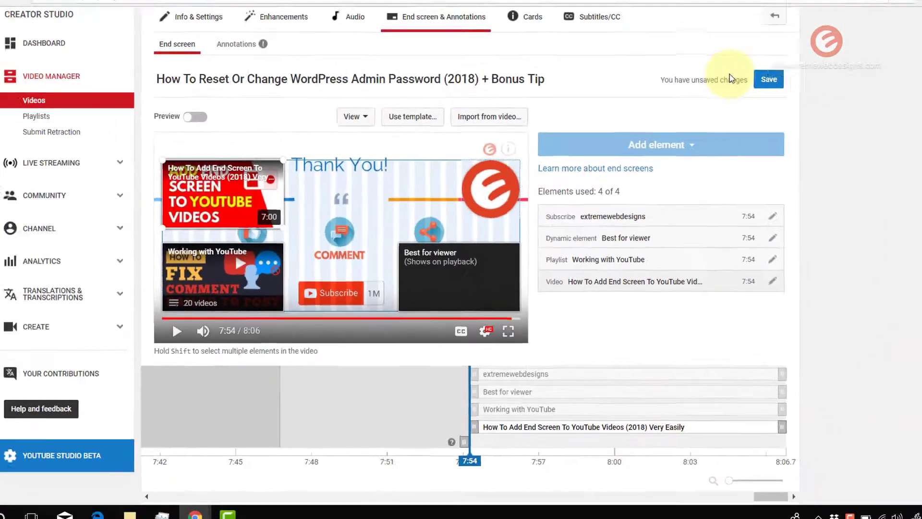